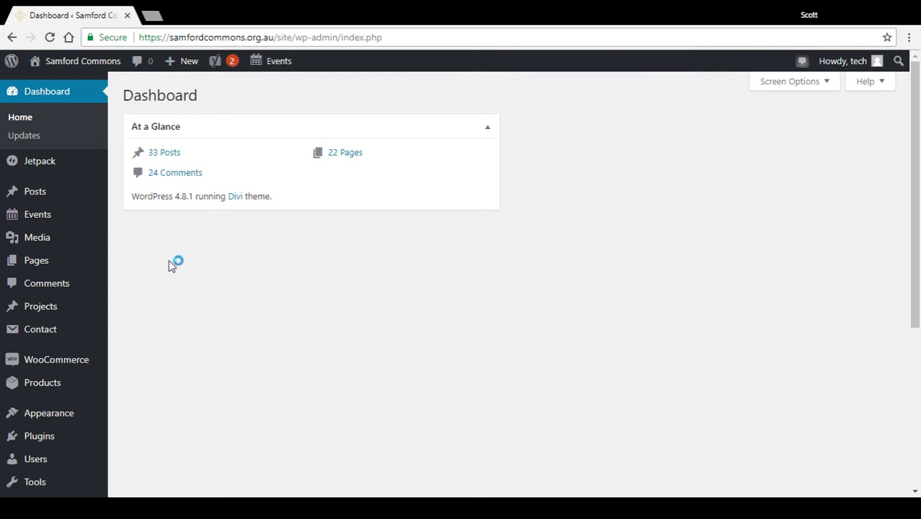
- Visit the live Samford Commons site and look through the posts on its Blog page
{"action": "mouse_move", "coordinate": [88, 63]}
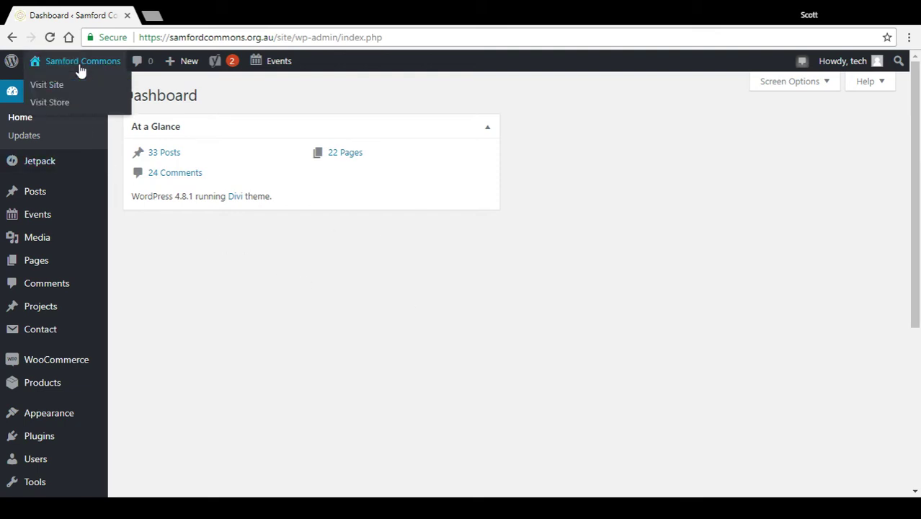
{"action": "left_click", "coordinate": [64, 84]}
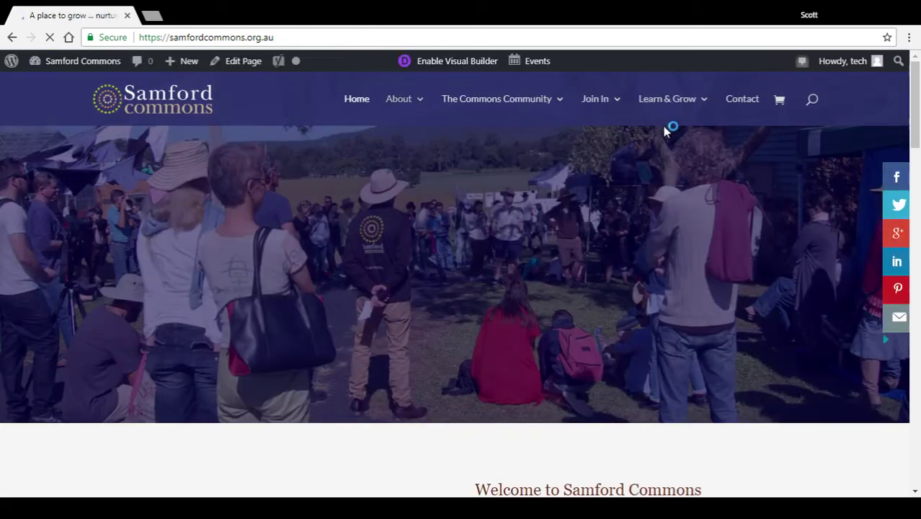
{"action": "mouse_move", "coordinate": [690, 106]}
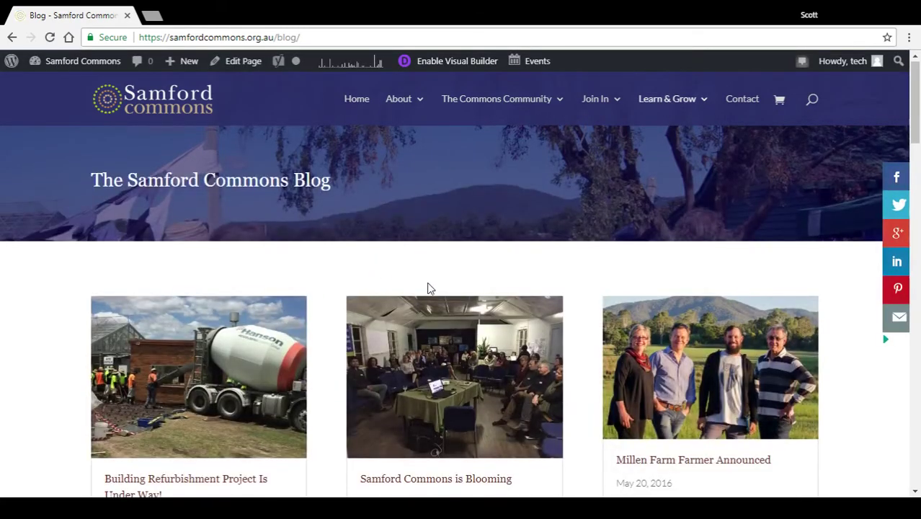
{"action": "scroll", "coordinate": [429, 291], "scroll_direction": "down", "scroll_amount": 2}
{"action": "scroll", "coordinate": [430, 295], "scroll_direction": "down", "scroll_amount": 2}
{"action": "scroll", "coordinate": [431, 236], "scroll_direction": "up", "scroll_amount": 4}
- Open the Education Articles page under Learn & Grow and look over its article sections
{"action": "left_click", "coordinate": [689, 210]}
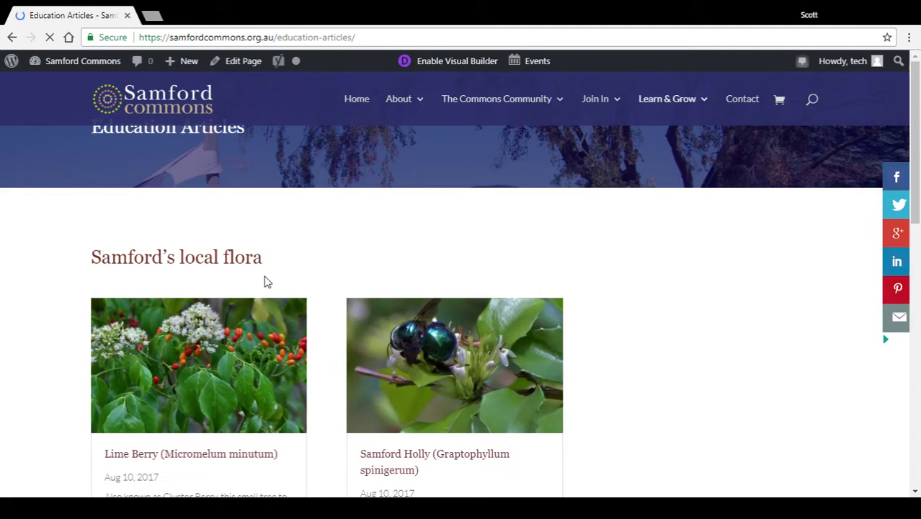
{"action": "scroll", "coordinate": [301, 310], "scroll_direction": "down", "scroll_amount": 6}
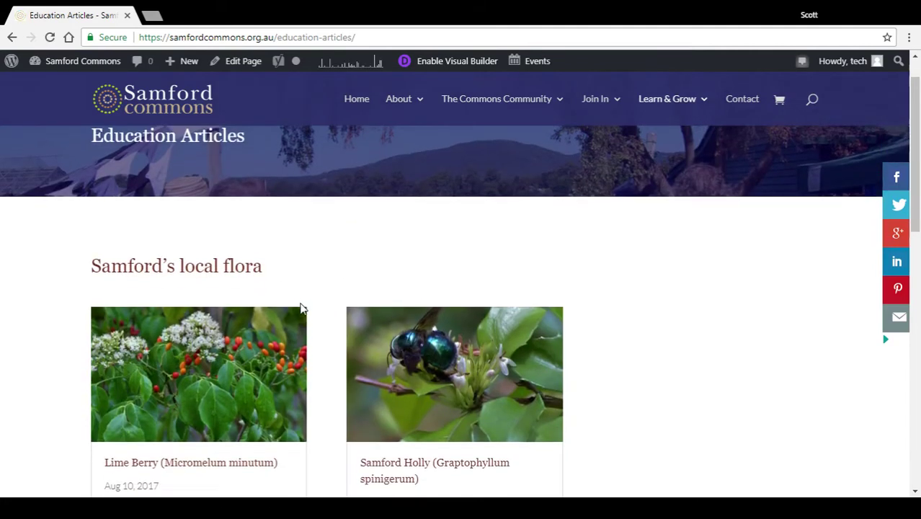
{"action": "scroll", "coordinate": [320, 310], "scroll_direction": "up", "scroll_amount": 8}
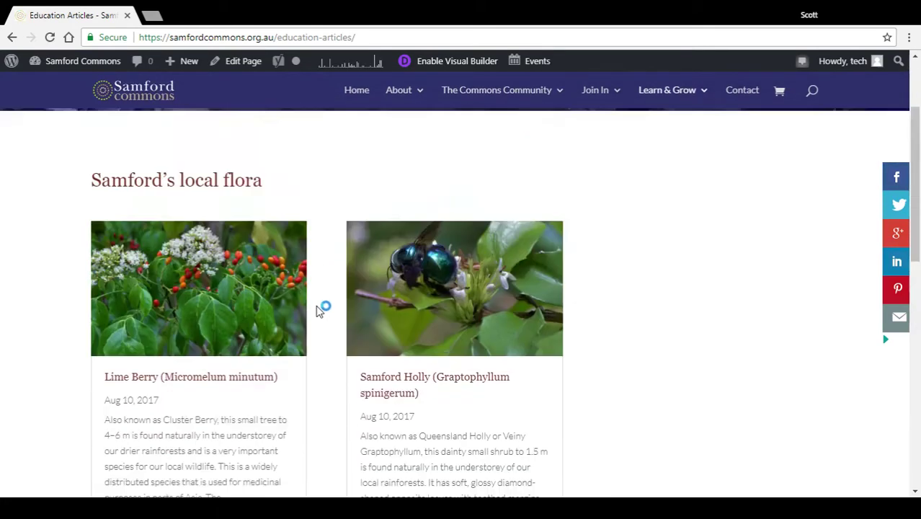
- Return to the admin dashboard and open the post categories to examine the subcategories of Education Articles
{"action": "mouse_move", "coordinate": [61, 63]}
{"action": "left_click", "coordinate": [53, 85]}
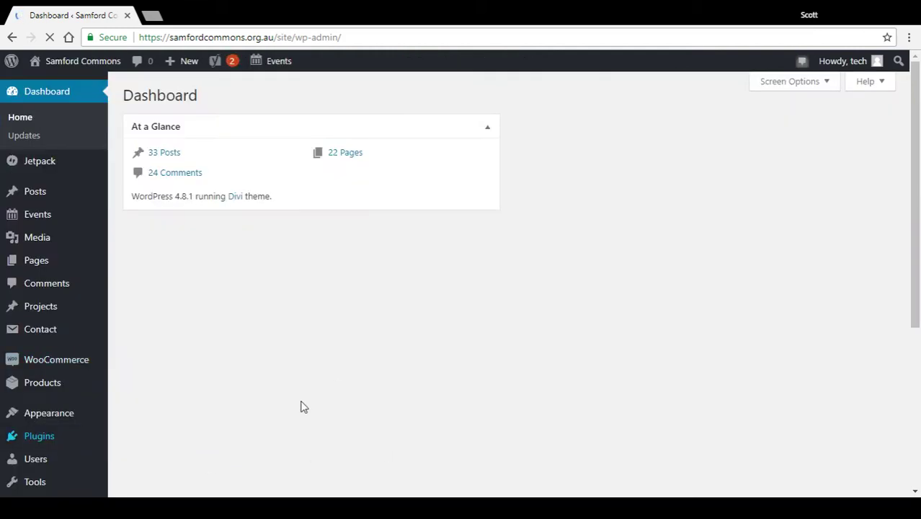
{"action": "mouse_move", "coordinate": [50, 201]}
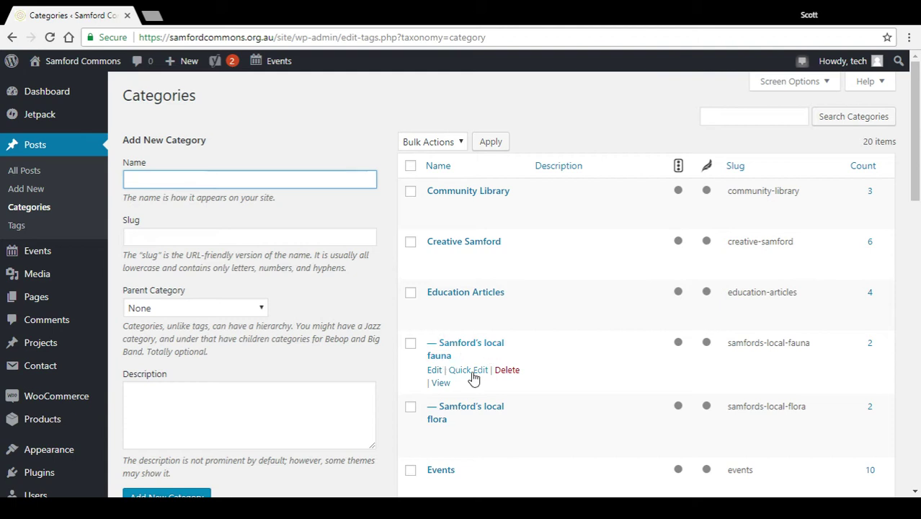
{"action": "left_click", "coordinate": [435, 433]}
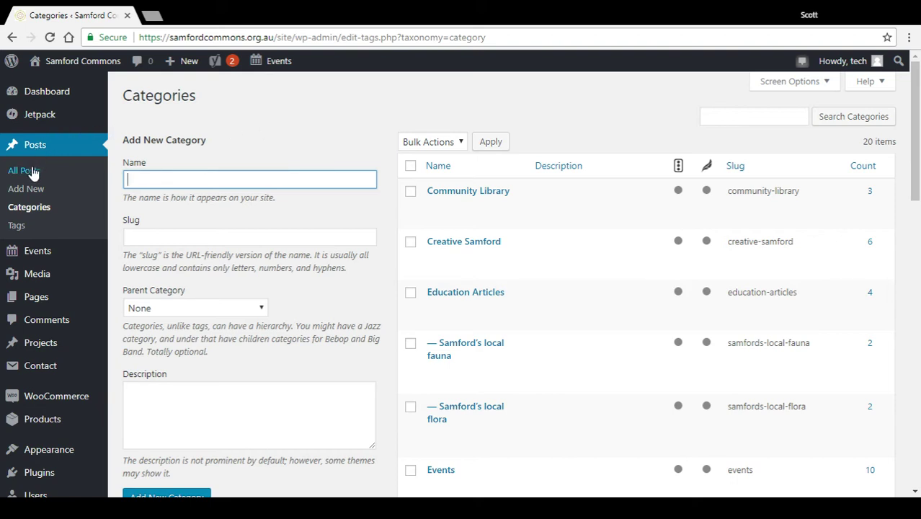
- Visit the live site again and examine the Samford's local flora section on the Education Articles page
{"action": "mouse_move", "coordinate": [72, 63]}
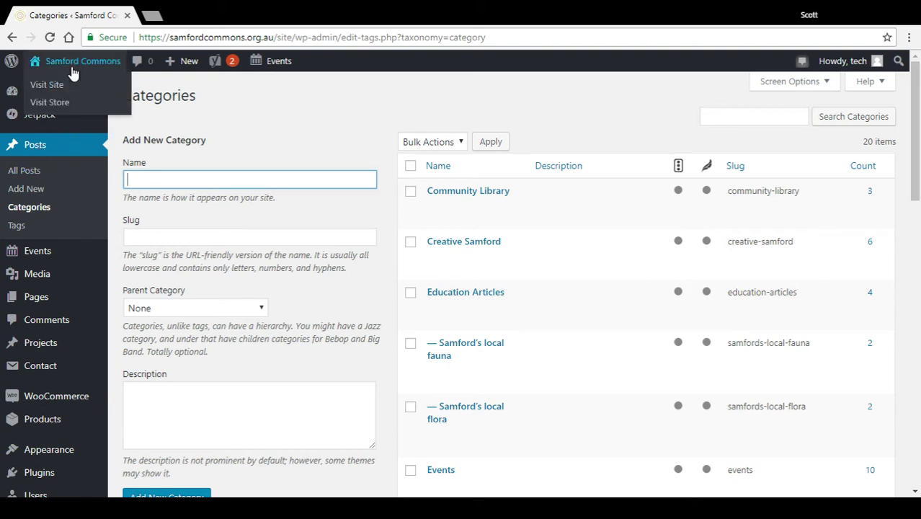
{"action": "left_click", "coordinate": [64, 85]}
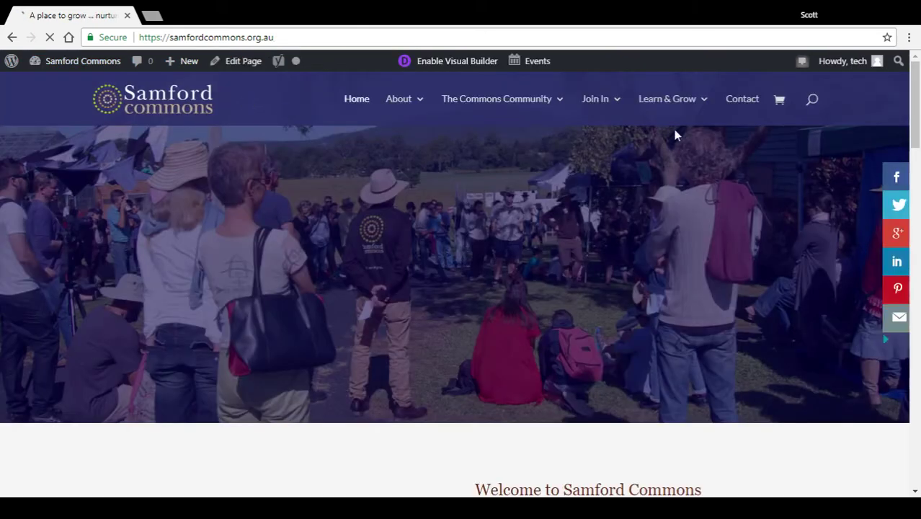
{"action": "mouse_move", "coordinate": [672, 105]}
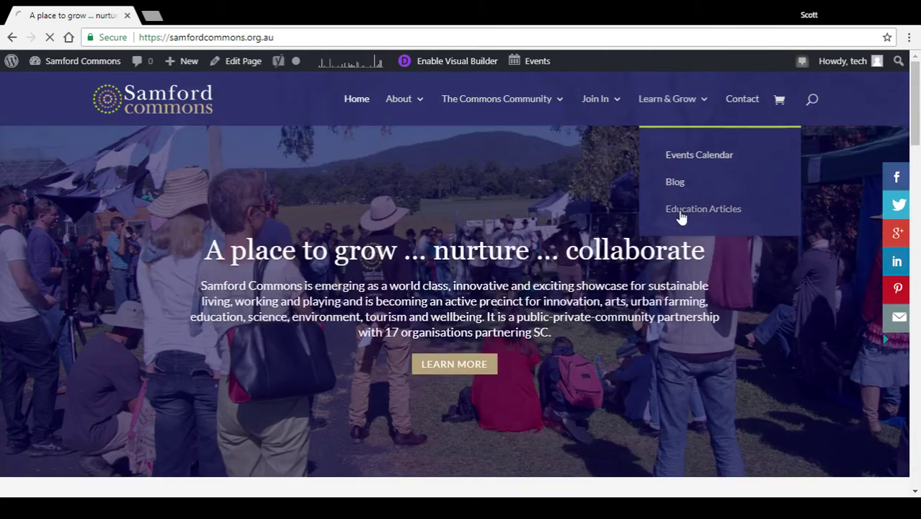
{"action": "left_click", "coordinate": [681, 213]}
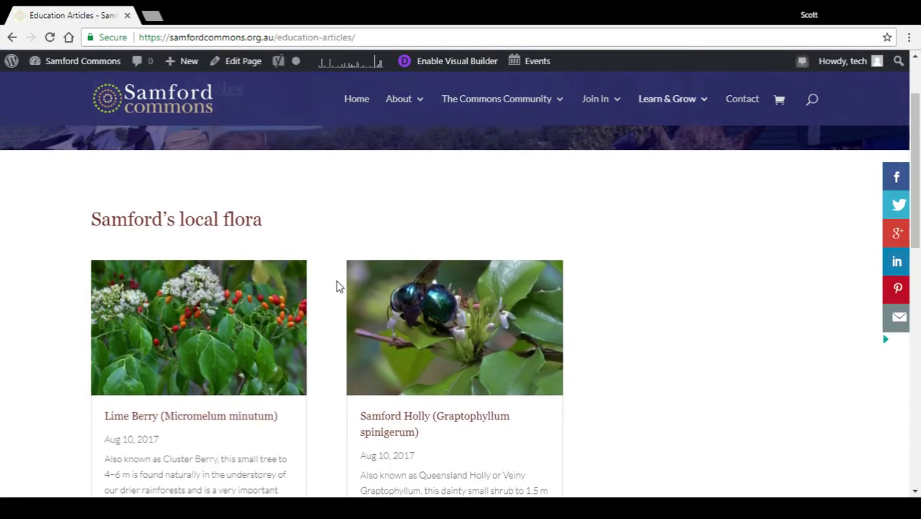
{"action": "scroll", "coordinate": [335, 287], "scroll_direction": "down", "scroll_amount": 2}
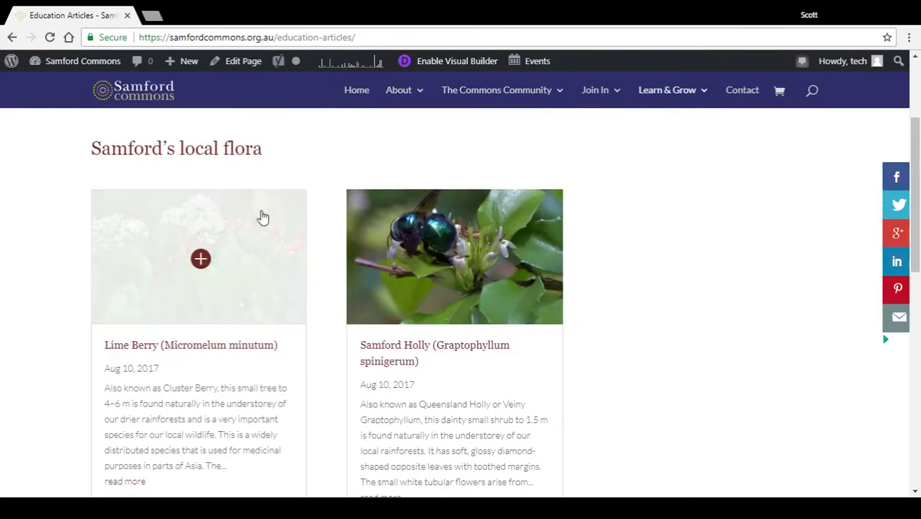
- Open the Education Articles page for editing and bring its Divi Builder layout of Text and Blog modules into view
{"action": "scroll", "coordinate": [261, 209], "scroll_direction": "up", "scroll_amount": 2}
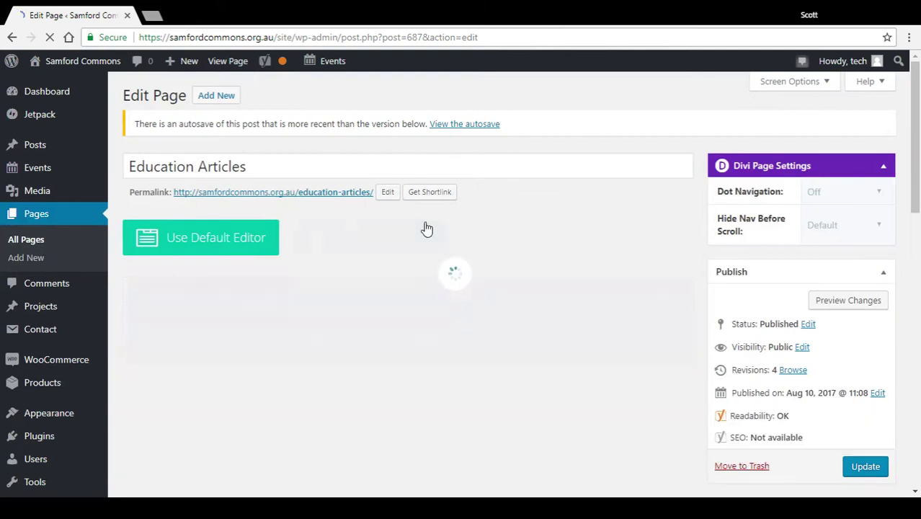
{"action": "scroll", "coordinate": [516, 229], "scroll_direction": "down", "scroll_amount": 3}
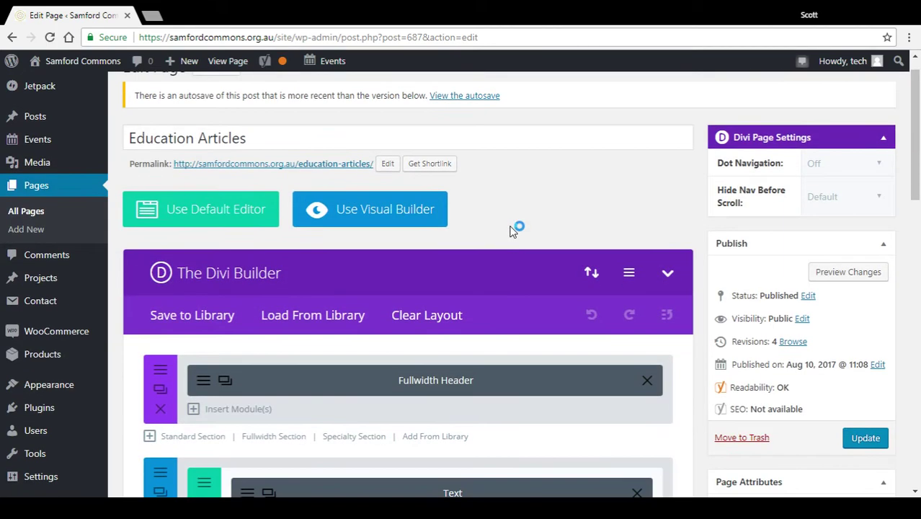
{"action": "scroll", "coordinate": [509, 225], "scroll_direction": "up", "scroll_amount": 1}
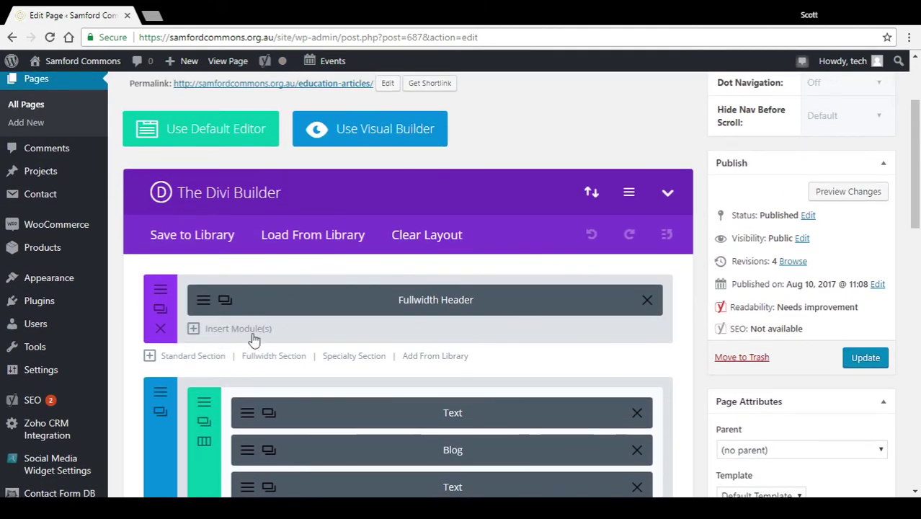
{"action": "scroll", "coordinate": [431, 338], "scroll_direction": "down", "scroll_amount": 2}
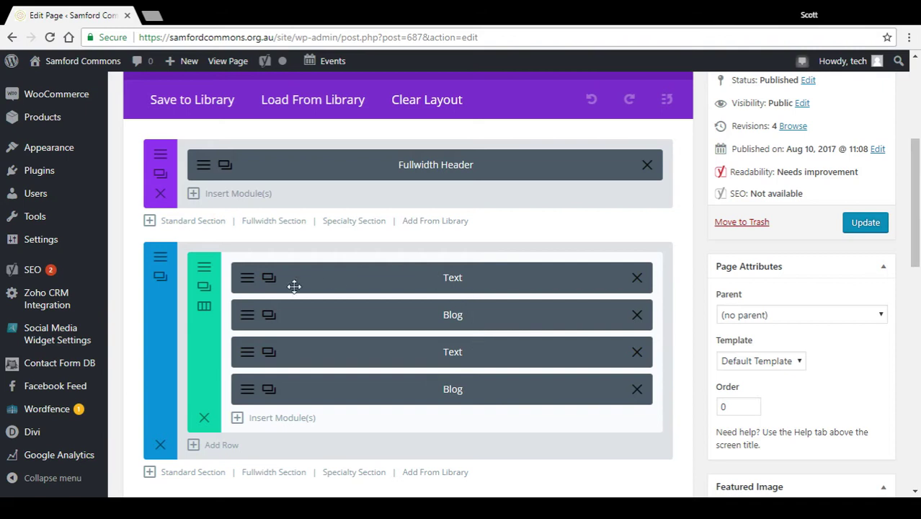
- Examine the heading content in the first Text module's settings, and close them without changes
{"action": "left_click", "coordinate": [256, 278]}
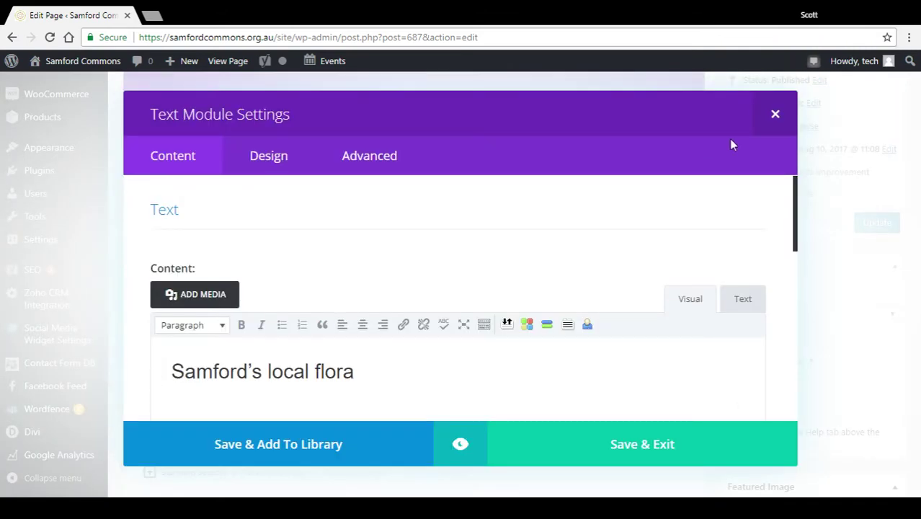
{"action": "left_click", "coordinate": [358, 369]}
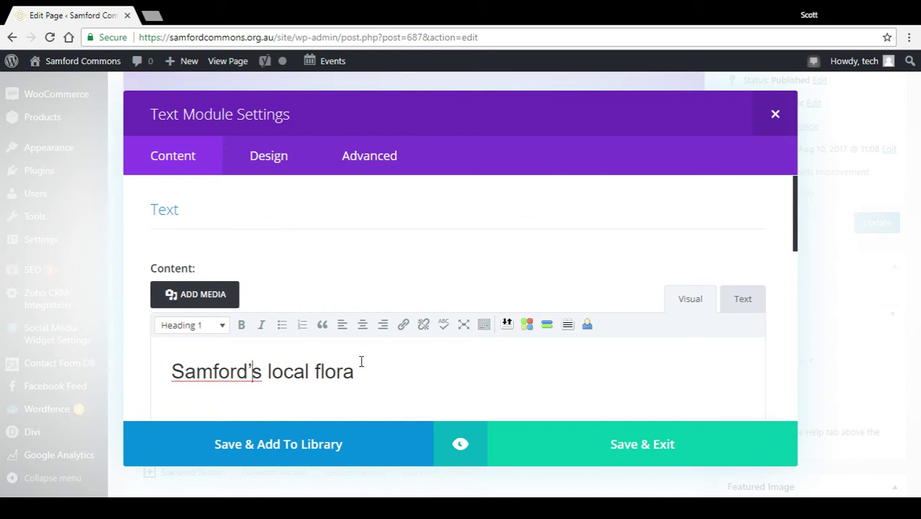
{"action": "left_click", "coordinate": [764, 128]}
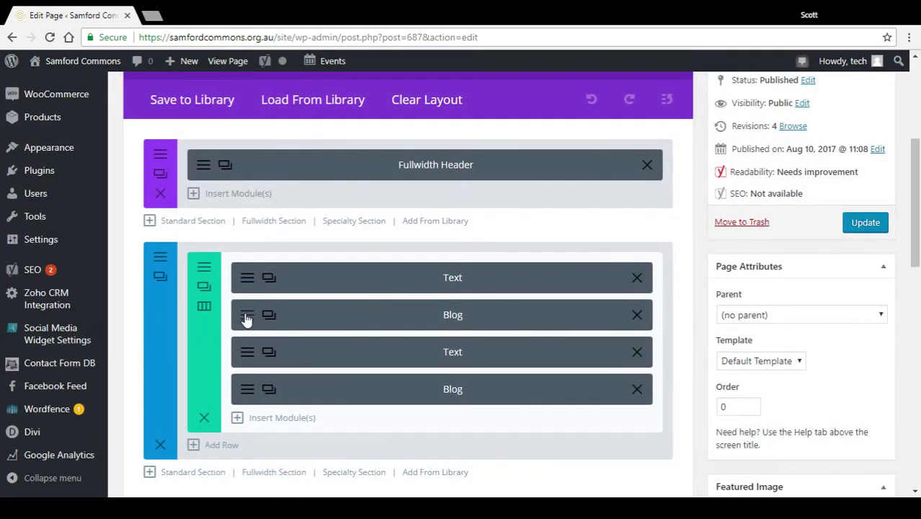
- Examine the posts number and included categories in the first Blog module's settings, and close them without changes
{"action": "left_click", "coordinate": [246, 317]}
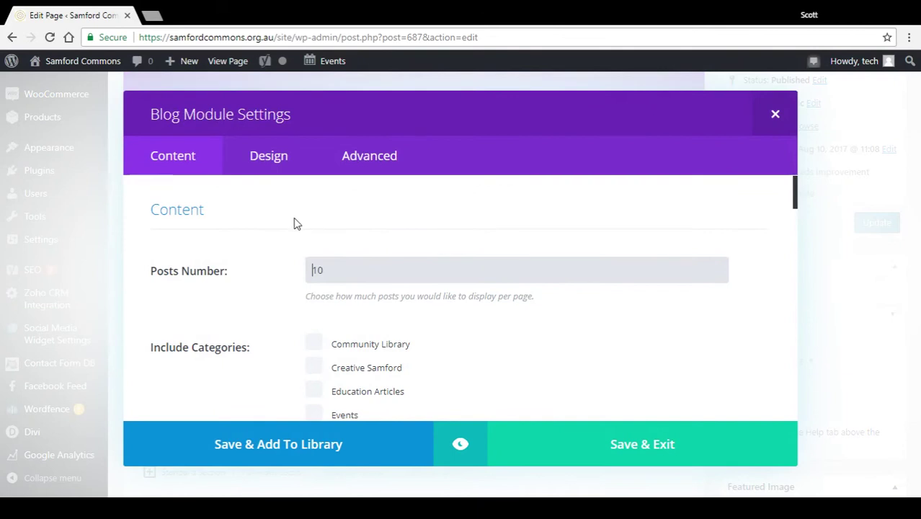
{"action": "scroll", "coordinate": [368, 269], "scroll_direction": "down", "scroll_amount": 1}
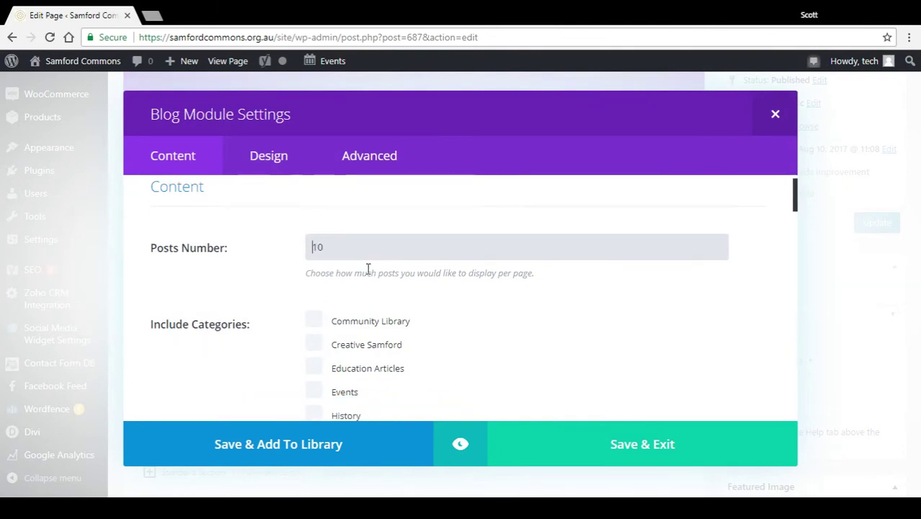
{"action": "scroll", "coordinate": [368, 269], "scroll_direction": "down", "scroll_amount": 5}
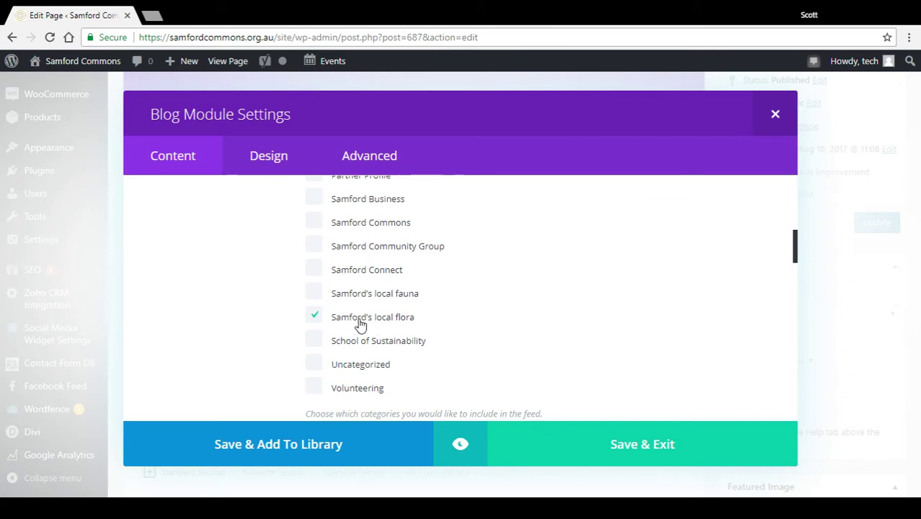
{"action": "scroll", "coordinate": [360, 325], "scroll_direction": "down", "scroll_amount": 1}
{"action": "scroll", "coordinate": [361, 324], "scroll_direction": "up", "scroll_amount": 6}
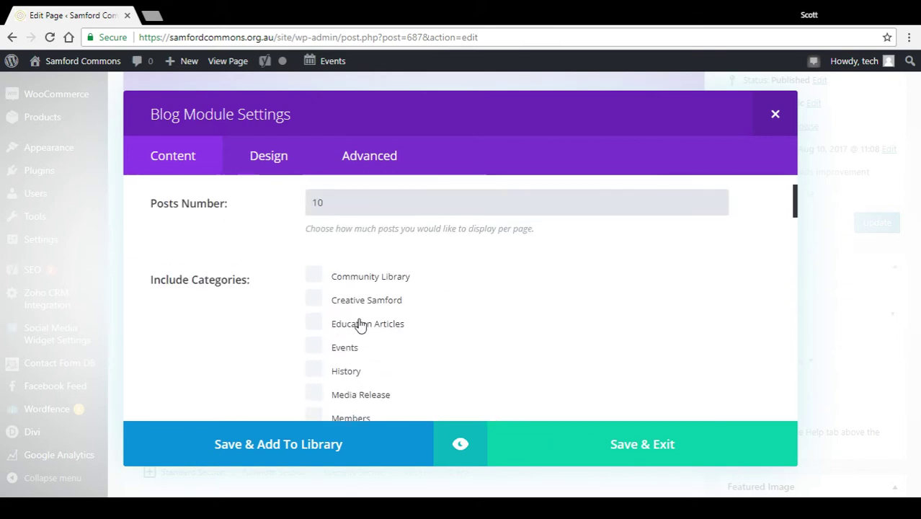
{"action": "left_click", "coordinate": [777, 114]}
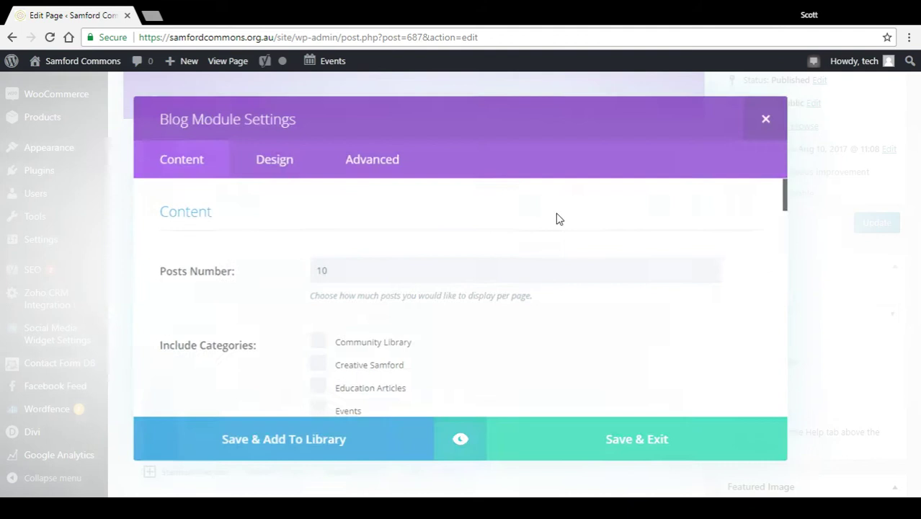
- Try inserting another Blog module after the last one, look through its category options, and delete the new module
{"action": "scroll", "coordinate": [424, 326], "scroll_direction": "down", "scroll_amount": 3}
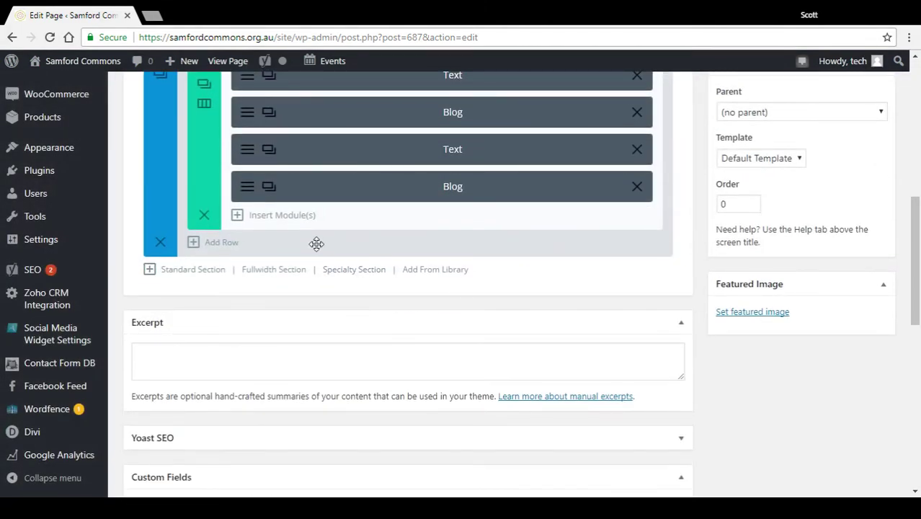
{"action": "left_click", "coordinate": [275, 217]}
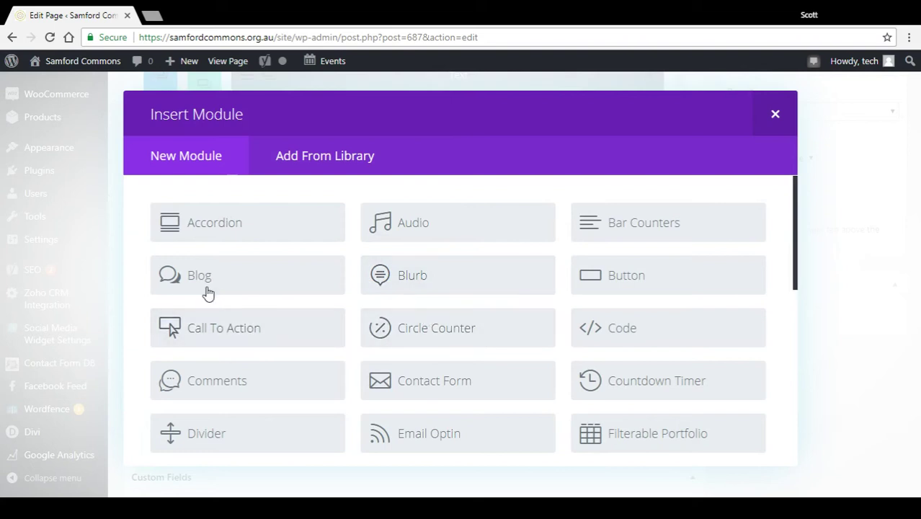
{"action": "left_click", "coordinate": [211, 278]}
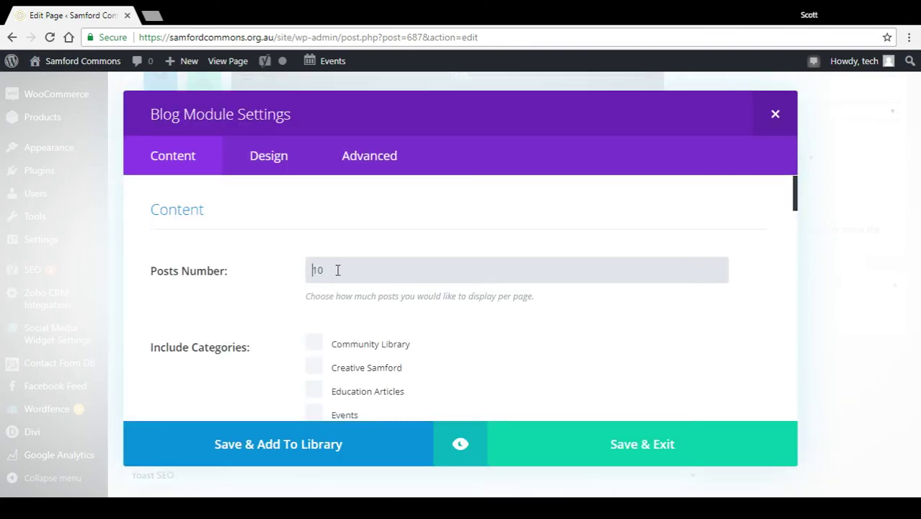
{"action": "scroll", "coordinate": [337, 270], "scroll_direction": "down", "scroll_amount": 2}
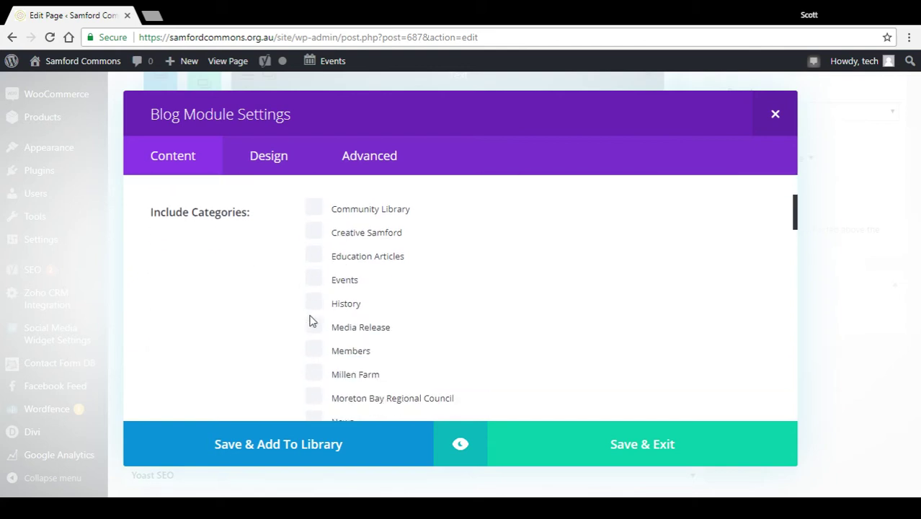
{"action": "scroll", "coordinate": [322, 393], "scroll_direction": "down", "scroll_amount": 2}
{"action": "scroll", "coordinate": [318, 397], "scroll_direction": "up", "scroll_amount": 3}
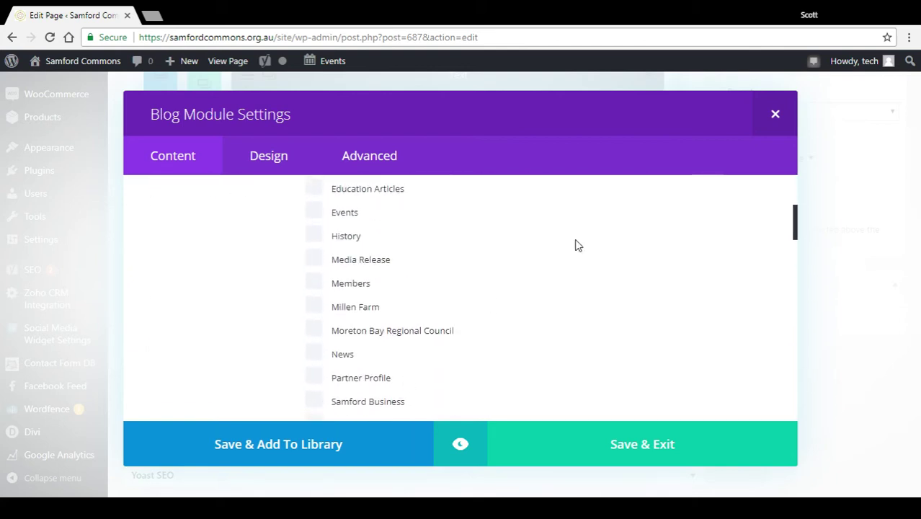
{"action": "left_click", "coordinate": [775, 116]}
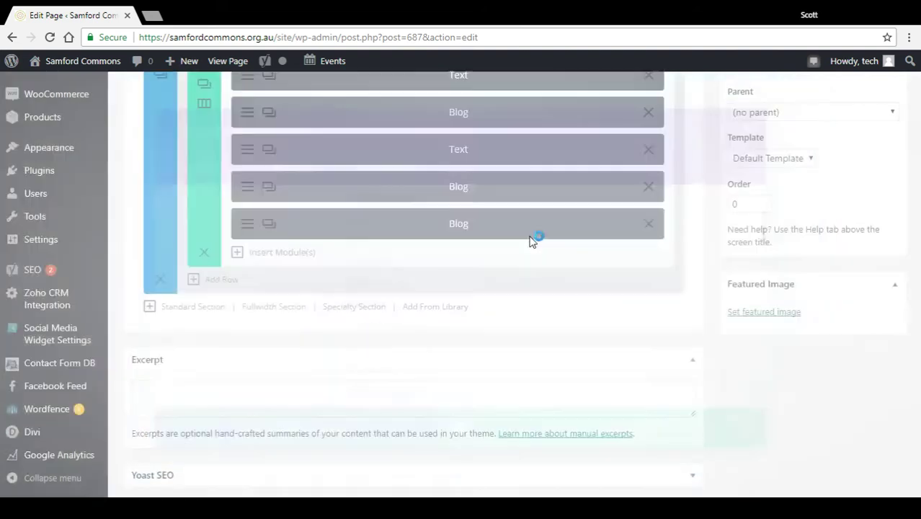
{"action": "left_click", "coordinate": [636, 224]}
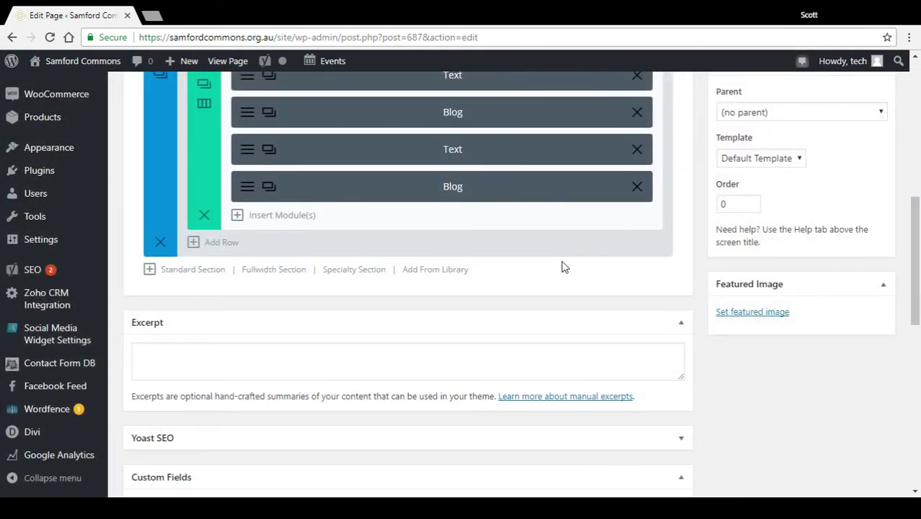
{"action": "scroll", "coordinate": [502, 232], "scroll_direction": "up", "scroll_amount": 1}
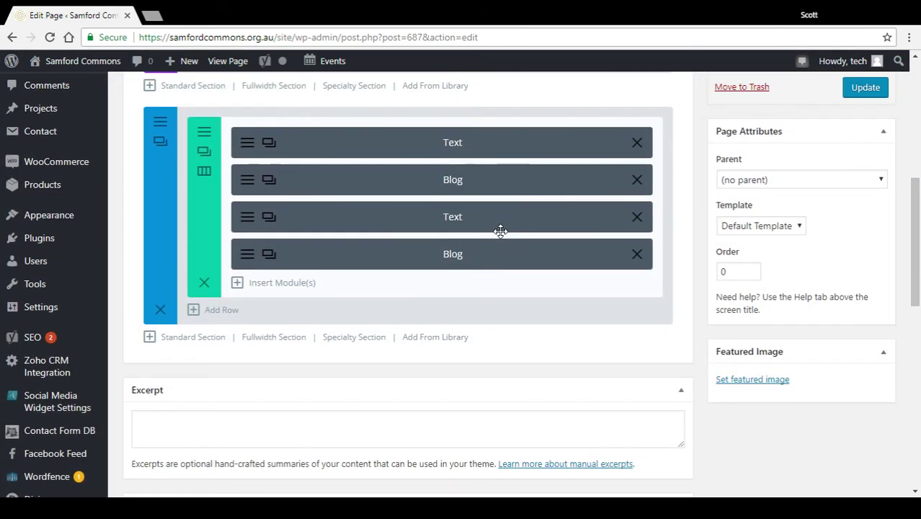
{"action": "scroll", "coordinate": [500, 230], "scroll_direction": "up", "scroll_amount": 1}
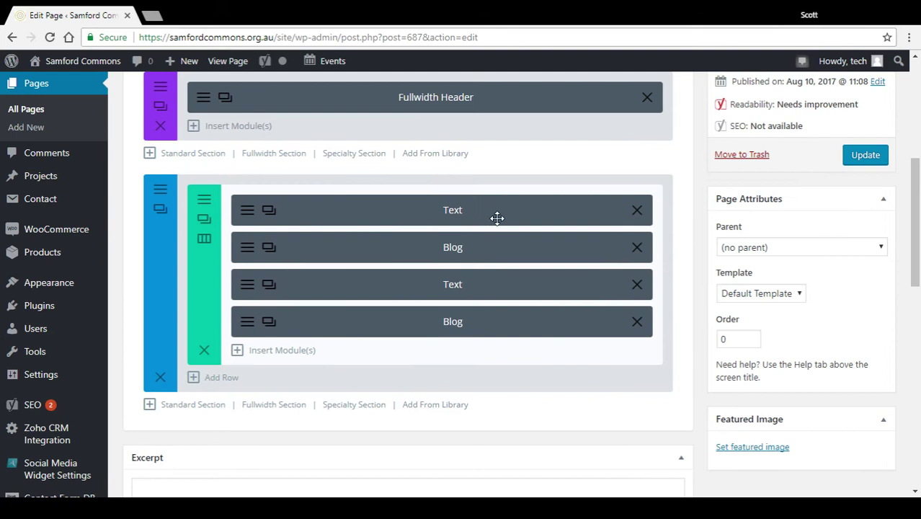
- Try duplicating the last Blog module, look through the copy's included categories, and delete the copy
{"action": "left_click", "coordinate": [269, 322]}
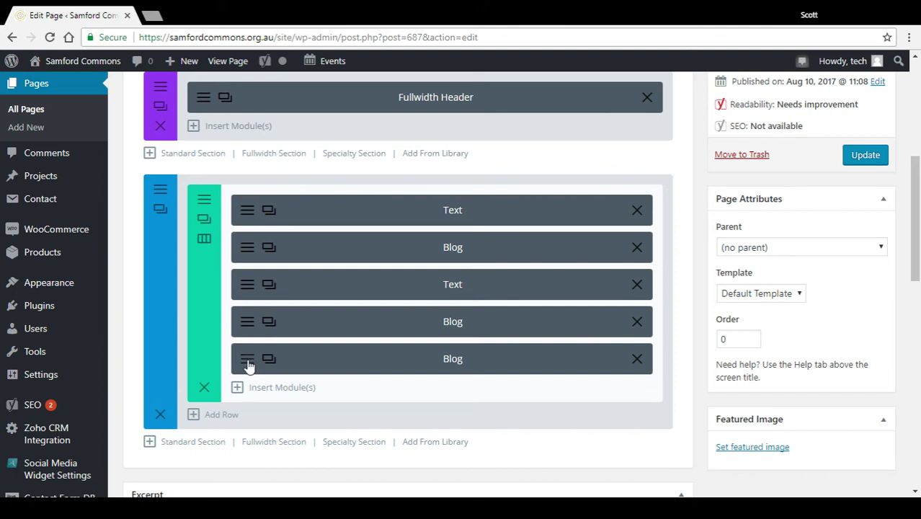
{"action": "left_click", "coordinate": [248, 362]}
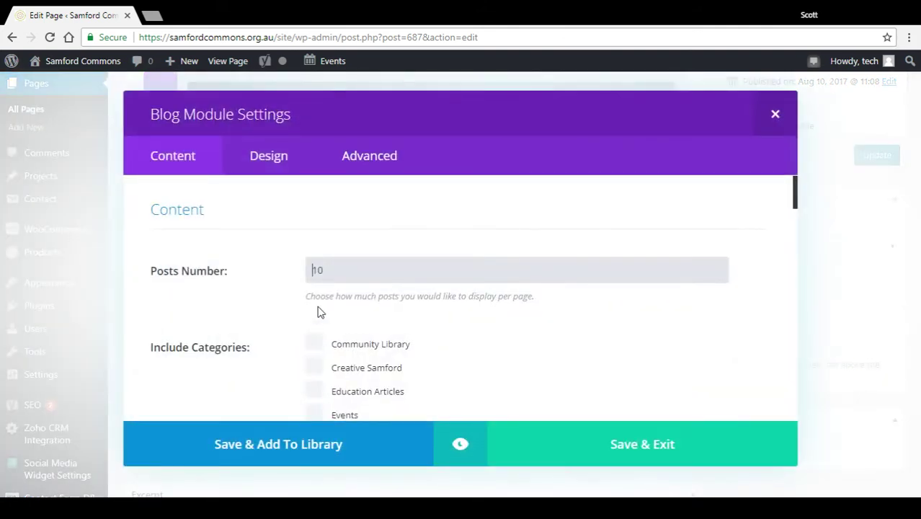
{"action": "scroll", "coordinate": [277, 298], "scroll_direction": "down", "scroll_amount": 5}
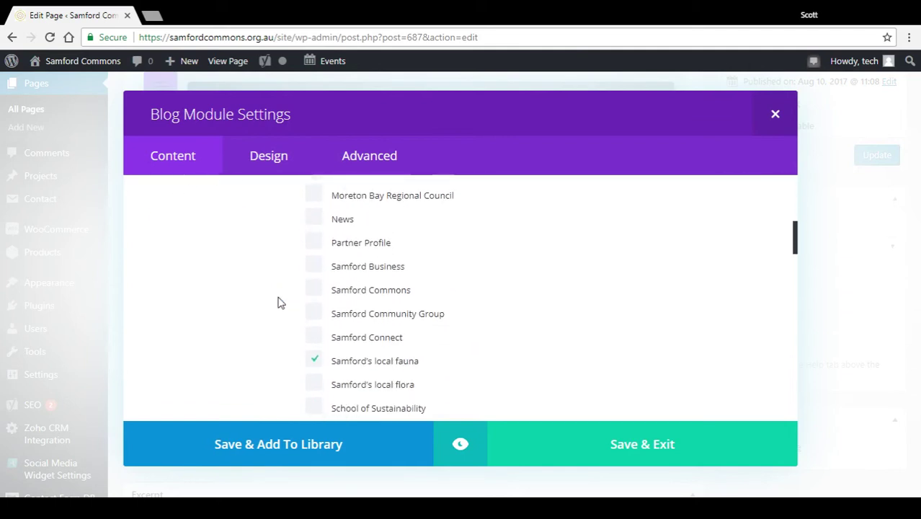
{"action": "scroll", "coordinate": [279, 302], "scroll_direction": "down", "scroll_amount": 1}
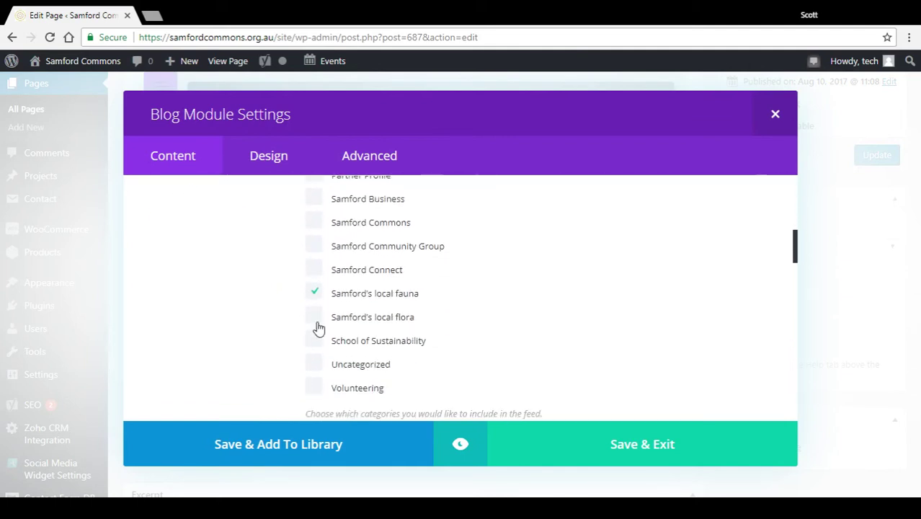
{"action": "left_click", "coordinate": [696, 445]}
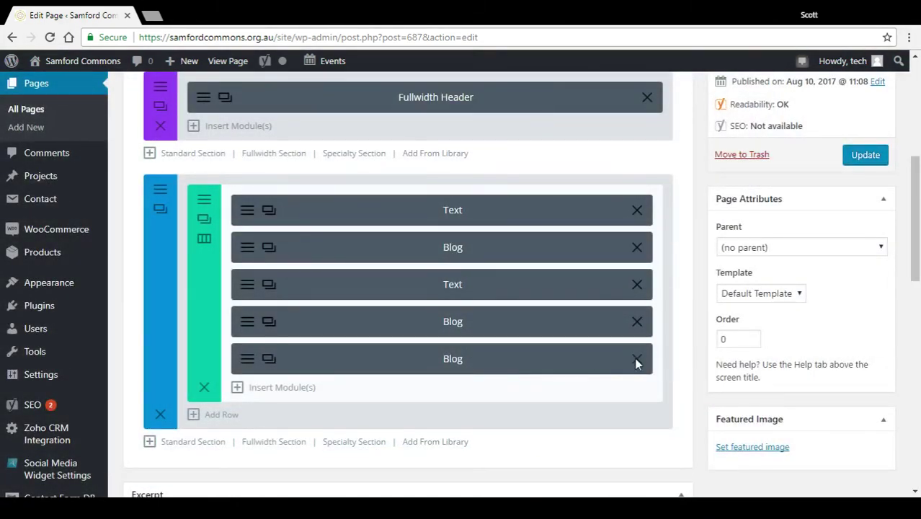
{"action": "left_click", "coordinate": [636, 360]}
- Update the Education Articles page and view its local flora and local fauna sections on the live site
{"action": "left_click", "coordinate": [865, 155]}
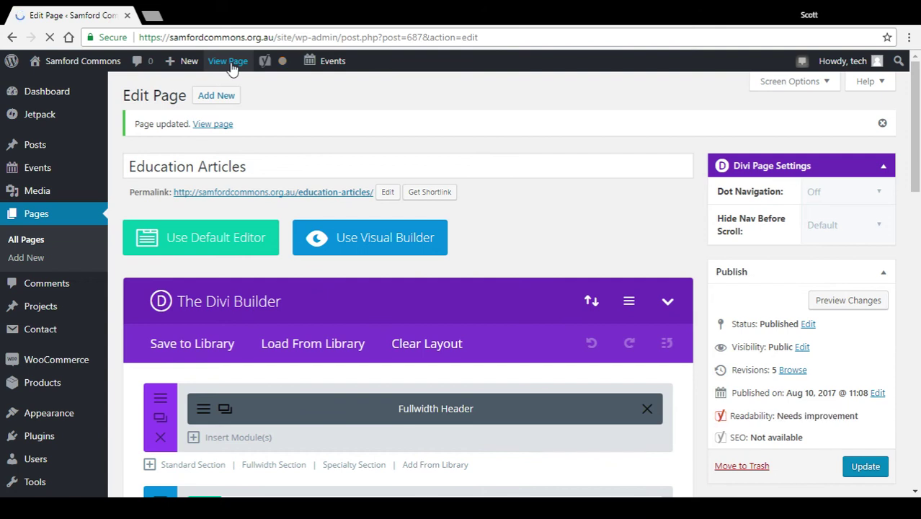
{"action": "left_click", "coordinate": [229, 62]}
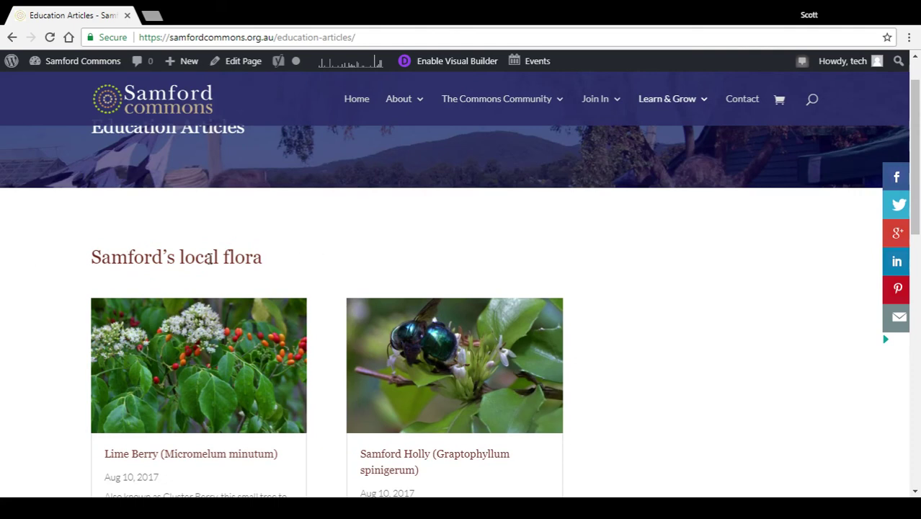
{"action": "scroll", "coordinate": [207, 260], "scroll_direction": "down", "scroll_amount": 5}
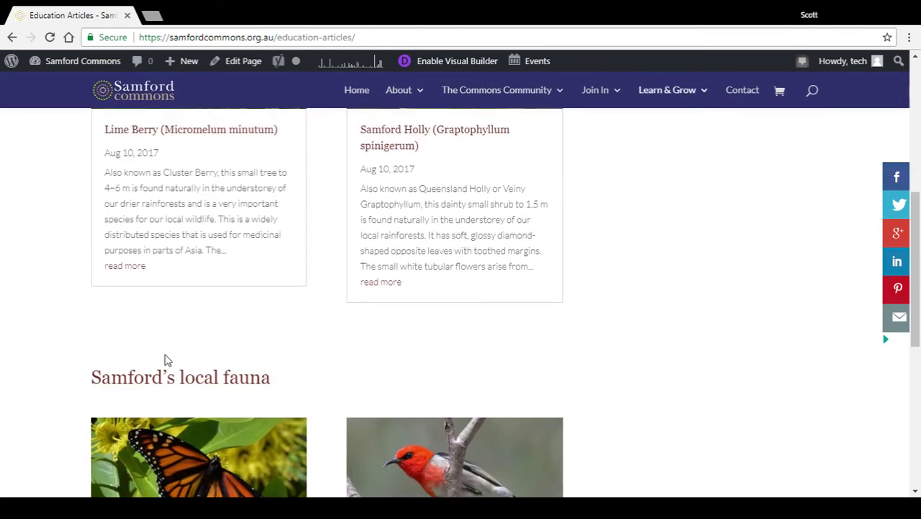
{"action": "scroll", "coordinate": [251, 385], "scroll_direction": "down", "scroll_amount": 2}
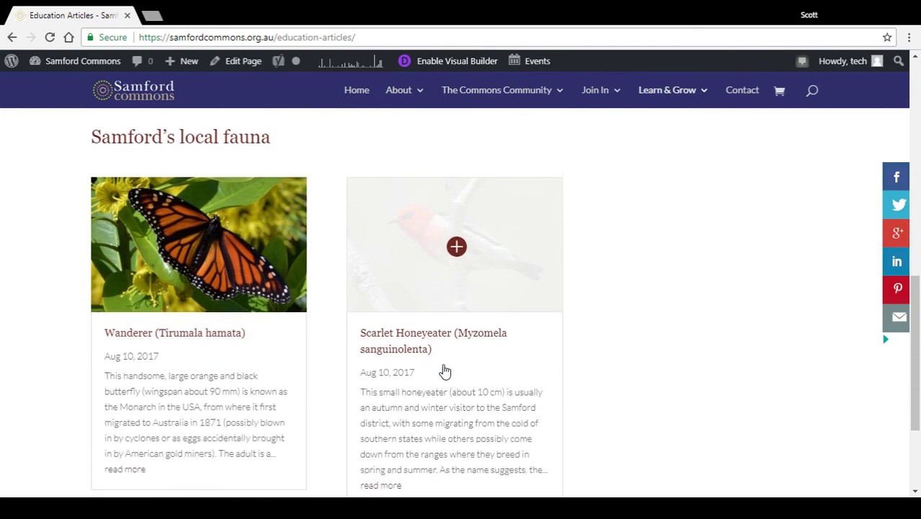
{"action": "scroll", "coordinate": [444, 370], "scroll_direction": "down", "scroll_amount": 3}
{"action": "scroll", "coordinate": [445, 370], "scroll_direction": "up", "scroll_amount": 8}
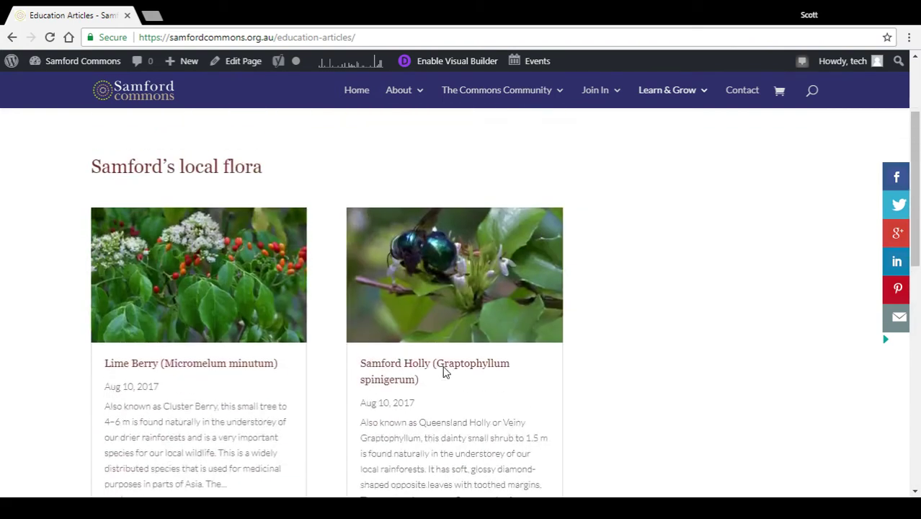
{"action": "scroll", "coordinate": [445, 371], "scroll_direction": "up", "scroll_amount": 2}
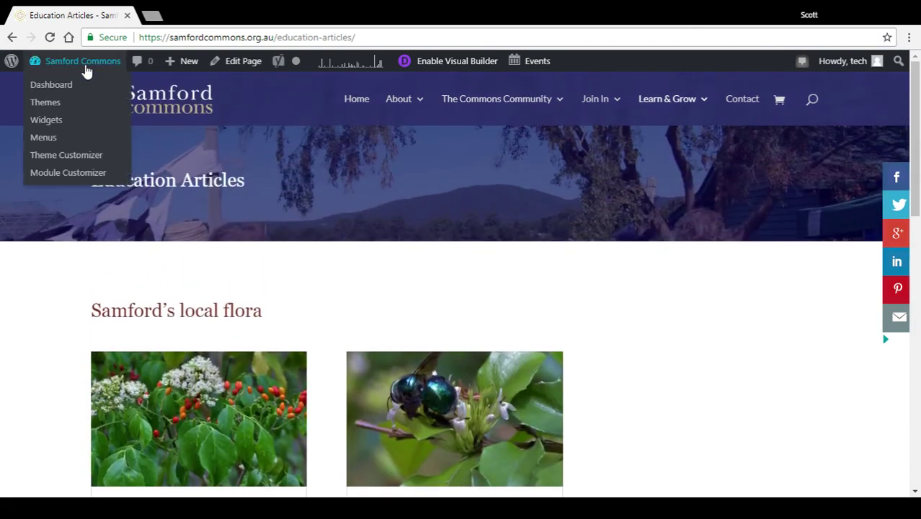
- Open the Lime Berry (Micromelum minutum) article from the local flora section and look through its content
{"action": "left_click", "coordinate": [248, 395]}
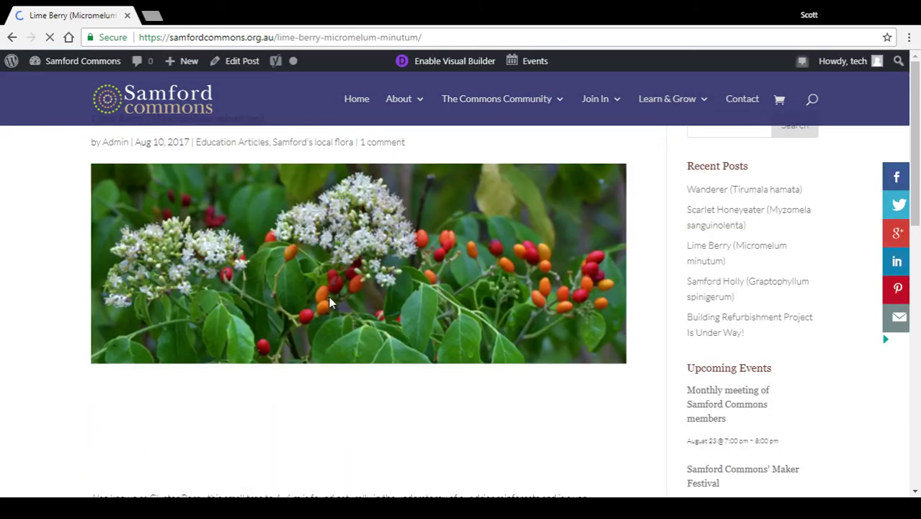
{"action": "scroll", "coordinate": [322, 313], "scroll_direction": "down", "scroll_amount": 5}
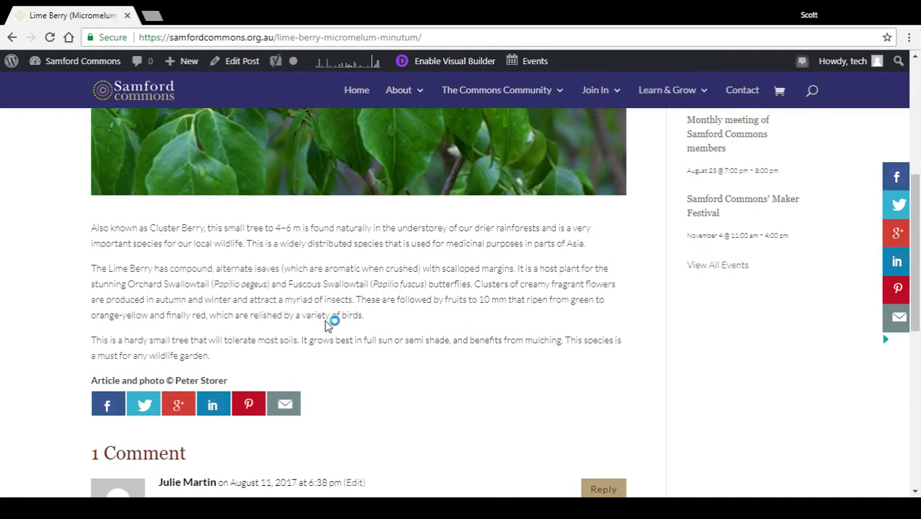
{"action": "scroll", "coordinate": [325, 321], "scroll_direction": "up", "scroll_amount": 5}
- Open the Lime Berry post for editing and examine its text and assigned categories
{"action": "left_click", "coordinate": [242, 61]}
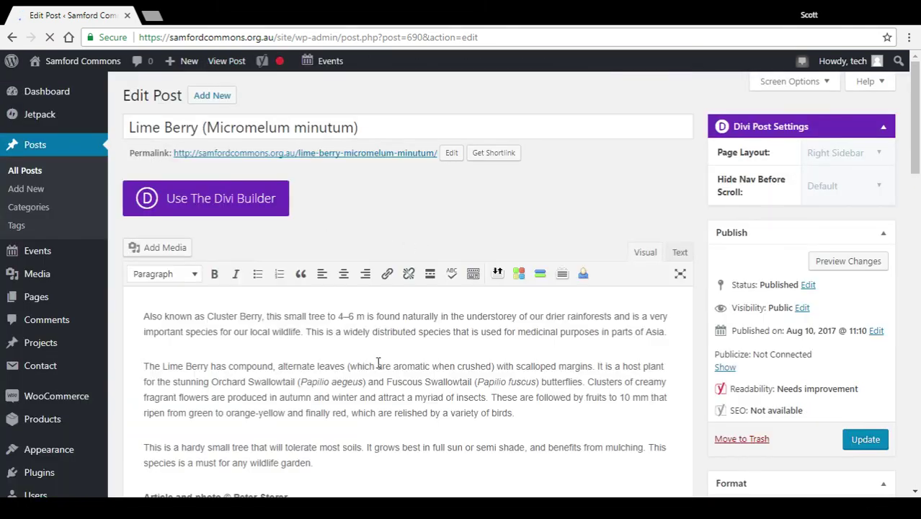
{"action": "scroll", "coordinate": [432, 342], "scroll_direction": "down", "scroll_amount": 3}
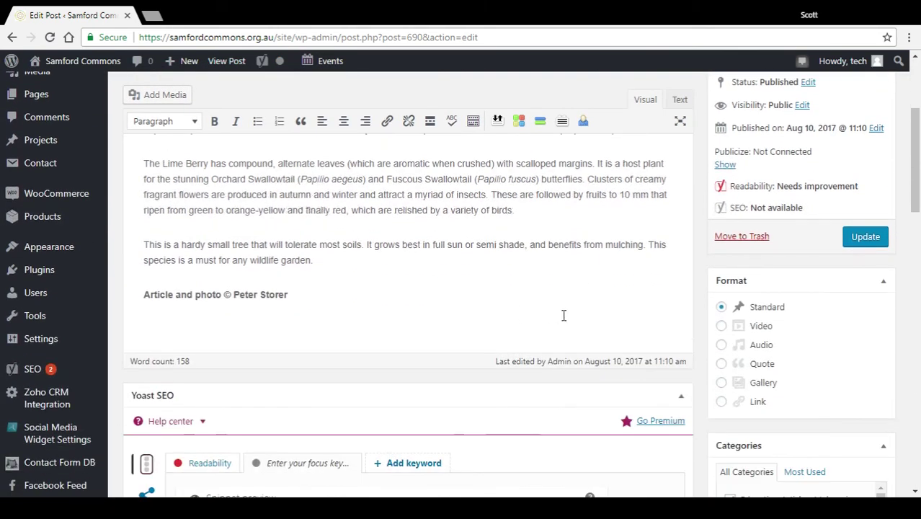
{"action": "scroll", "coordinate": [648, 332], "scroll_direction": "down", "scroll_amount": 3}
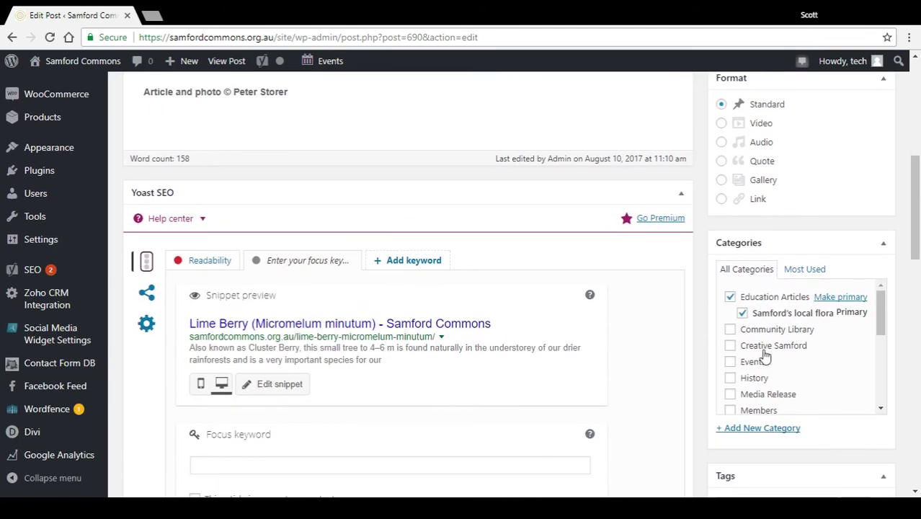
{"action": "scroll", "coordinate": [811, 355], "scroll_direction": "down", "scroll_amount": 2}
{"action": "scroll", "coordinate": [811, 356], "scroll_direction": "up", "scroll_amount": 2}
{"action": "scroll", "coordinate": [762, 330], "scroll_direction": "down", "scroll_amount": 3}
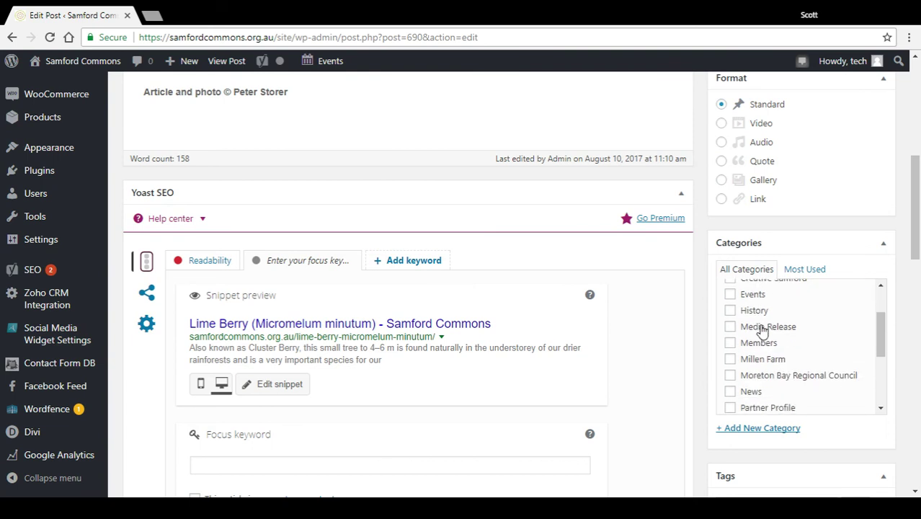
{"action": "scroll", "coordinate": [762, 330], "scroll_direction": "up", "scroll_amount": 3}
{"action": "scroll", "coordinate": [763, 330], "scroll_direction": "up", "scroll_amount": 5}
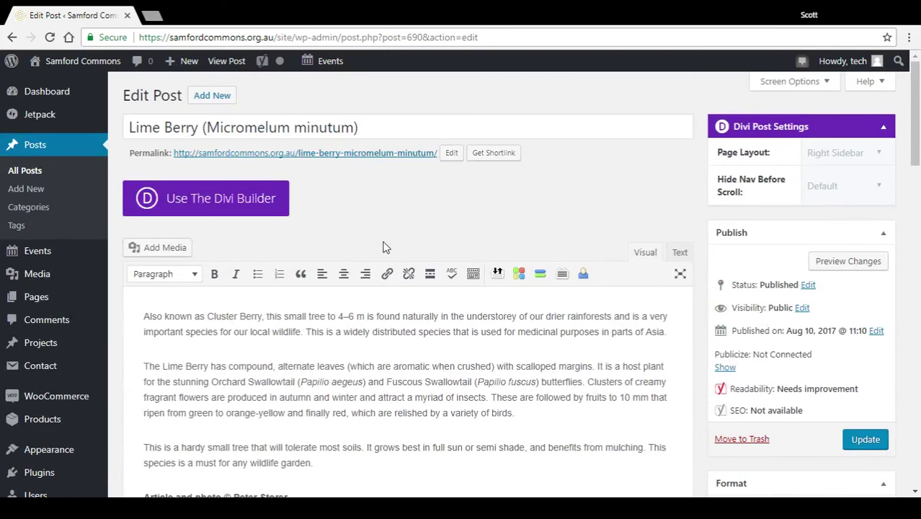
- Start a new blank post and examine the categories available for it, including Education Articles and its subcategories
{"action": "left_click", "coordinate": [29, 190]}
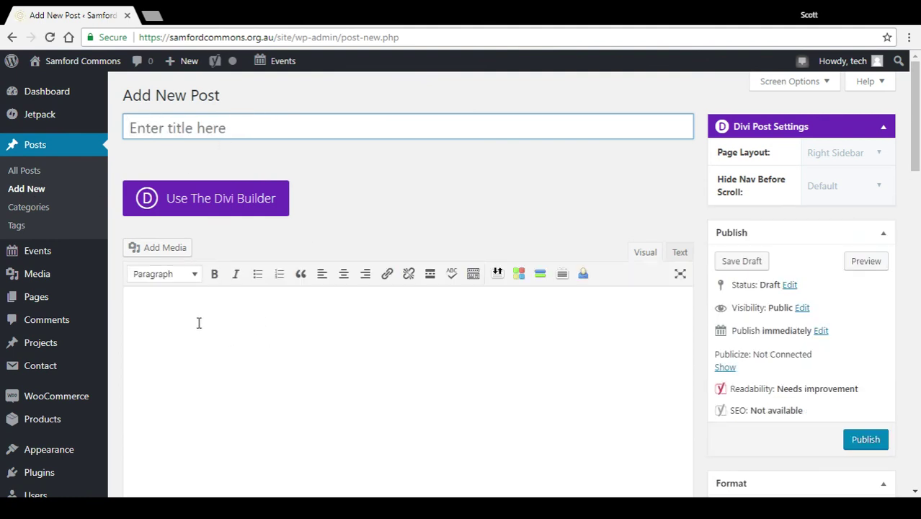
{"action": "left_click", "coordinate": [236, 345]}
{"action": "scroll", "coordinate": [771, 370], "scroll_direction": "down", "scroll_amount": 4}
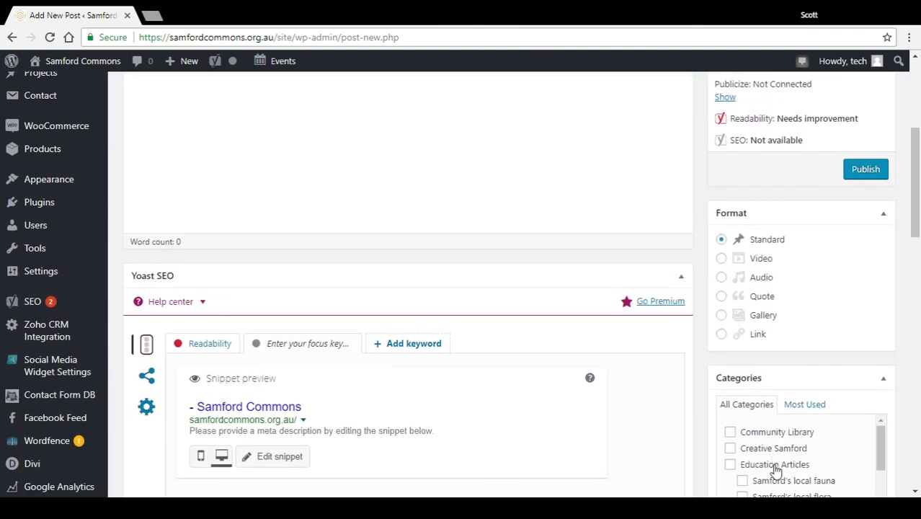
{"action": "scroll", "coordinate": [778, 461], "scroll_direction": "down", "scroll_amount": 3}
{"action": "scroll", "coordinate": [783, 451], "scroll_direction": "up", "scroll_amount": 3}
- Visit the live site's home page, go to Education Articles, and review the local flora and fauna posts
{"action": "mouse_move", "coordinate": [35, 61]}
{"action": "left_click", "coordinate": [48, 85]}
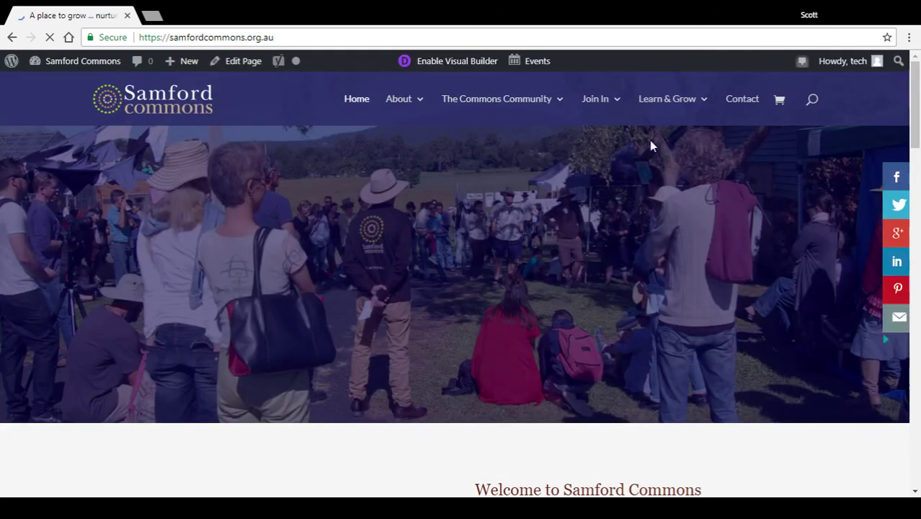
{"action": "mouse_move", "coordinate": [678, 103]}
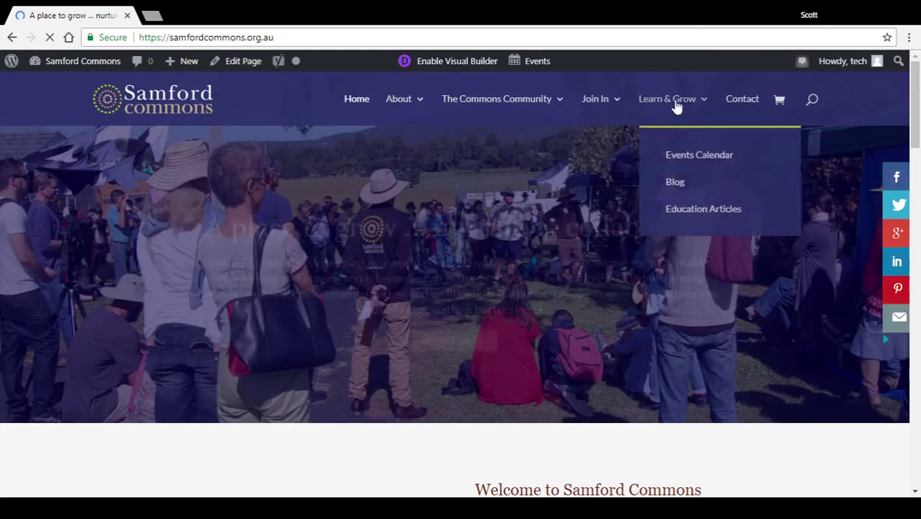
{"action": "left_click", "coordinate": [695, 215]}
{"action": "scroll", "coordinate": [344, 264], "scroll_direction": "down", "scroll_amount": 3}
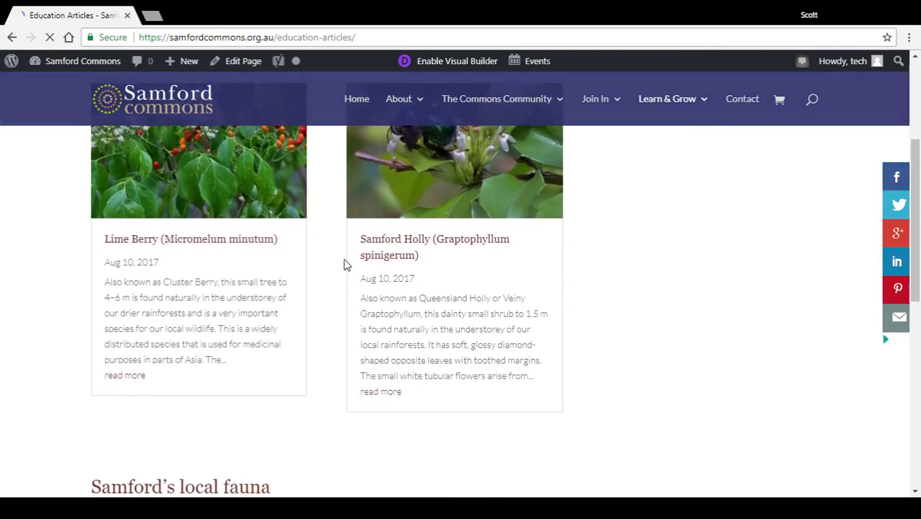
{"action": "scroll", "coordinate": [344, 264], "scroll_direction": "down", "scroll_amount": 5}
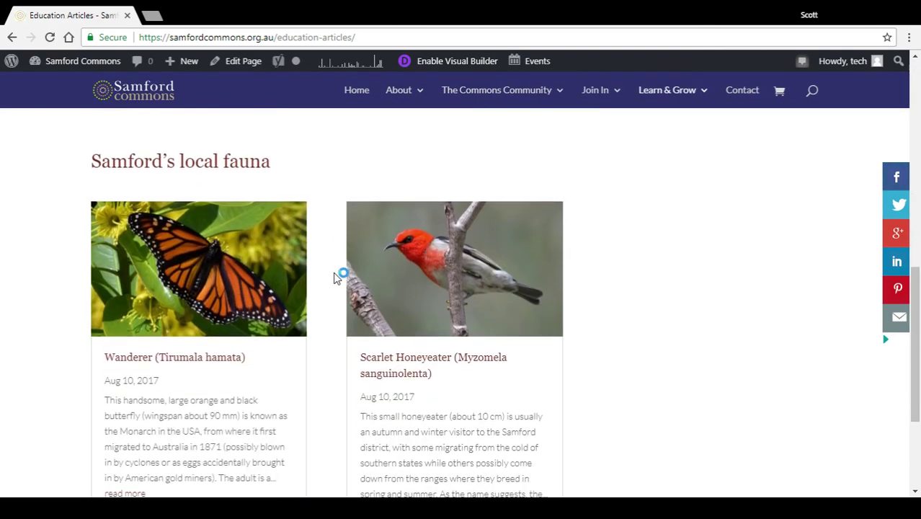
{"action": "scroll", "coordinate": [336, 278], "scroll_direction": "up", "scroll_amount": 5}
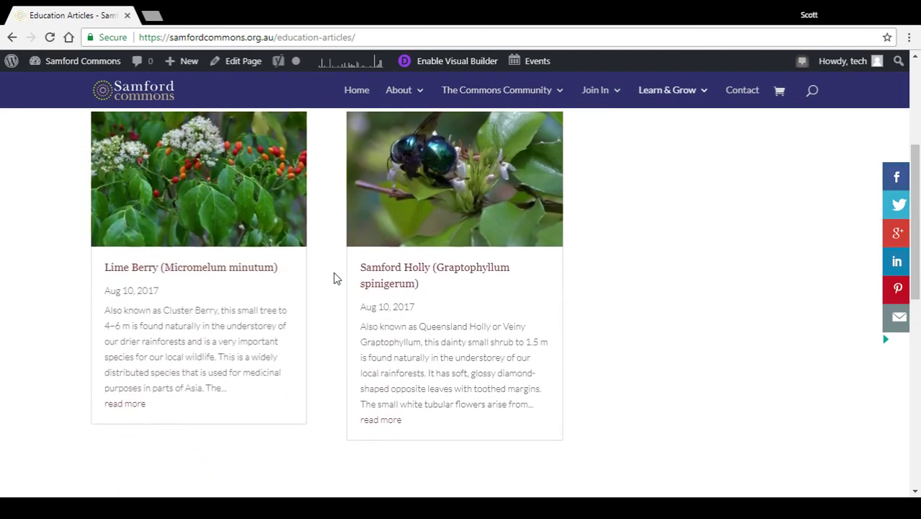
{"action": "scroll", "coordinate": [336, 278], "scroll_direction": "up", "scroll_amount": 2}
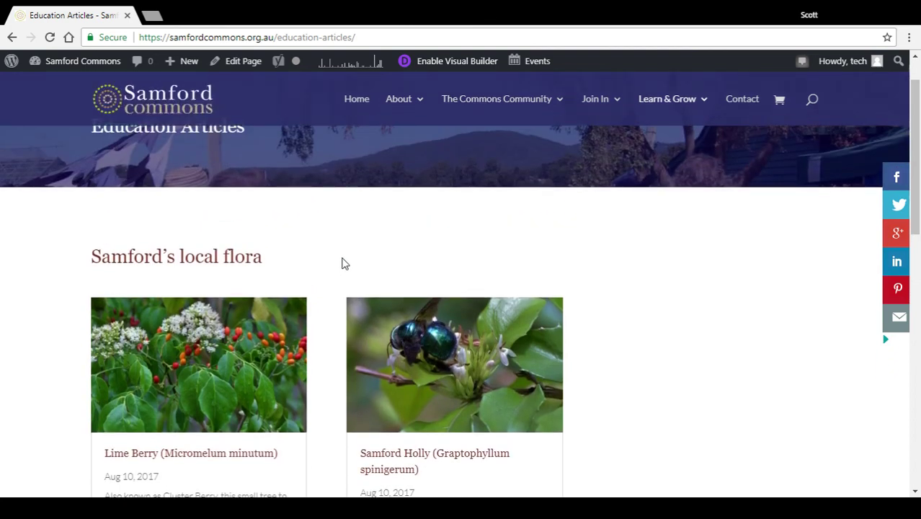